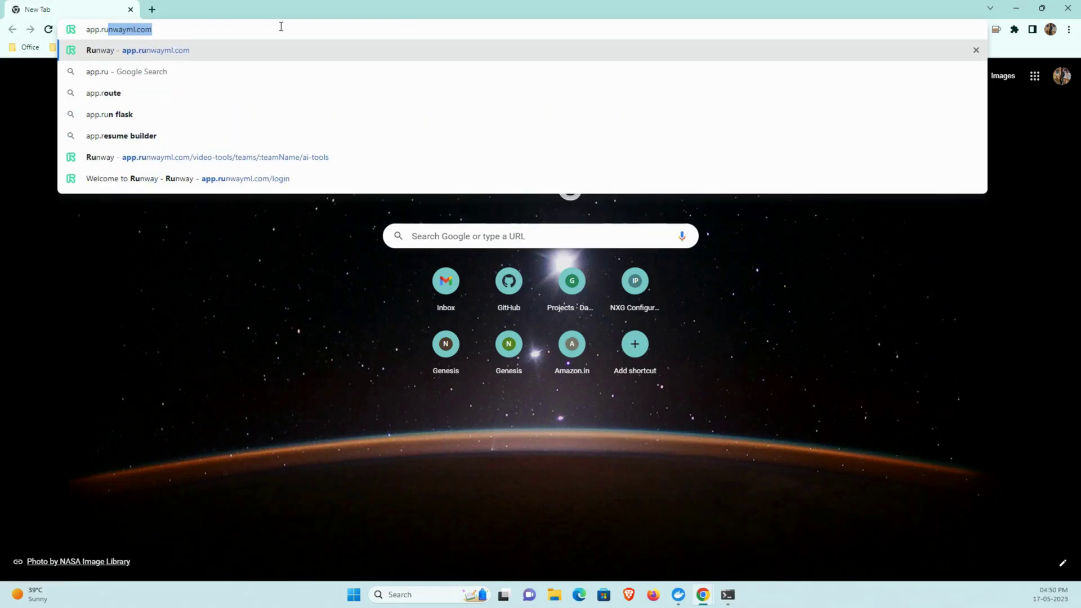
- Load Runway and sign in with a Google account to reach the AI Magic Tools page
key("Return")
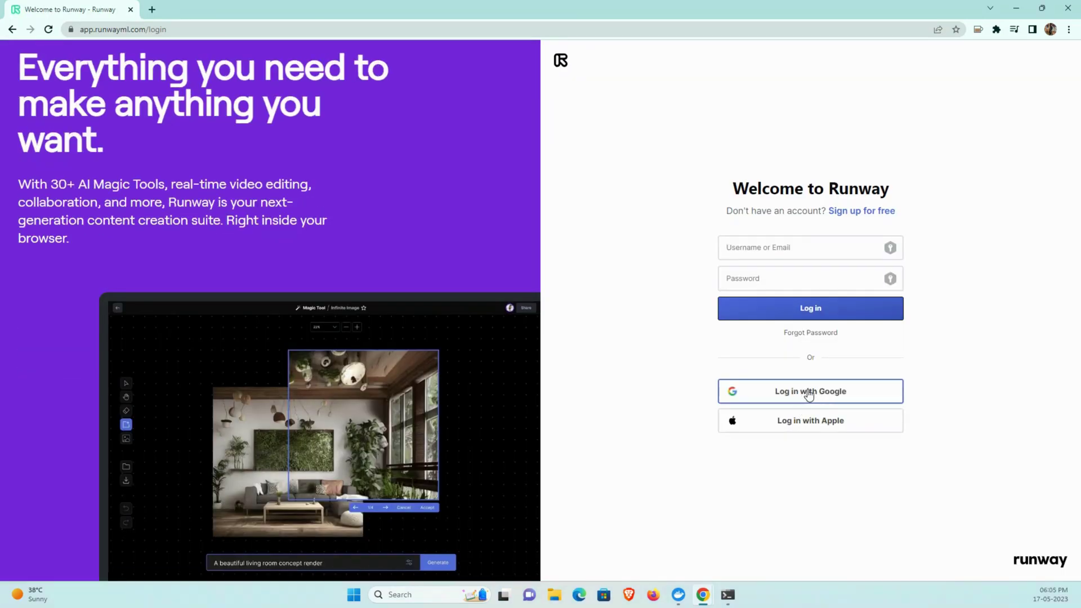
left_click(810, 394)
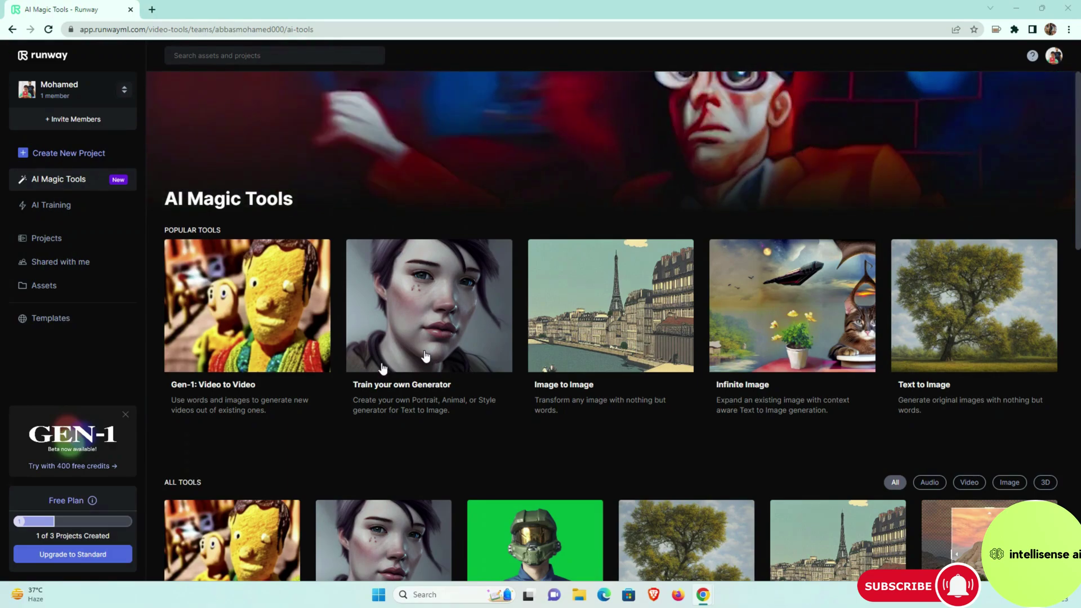
scroll(377, 338, "down", 3)
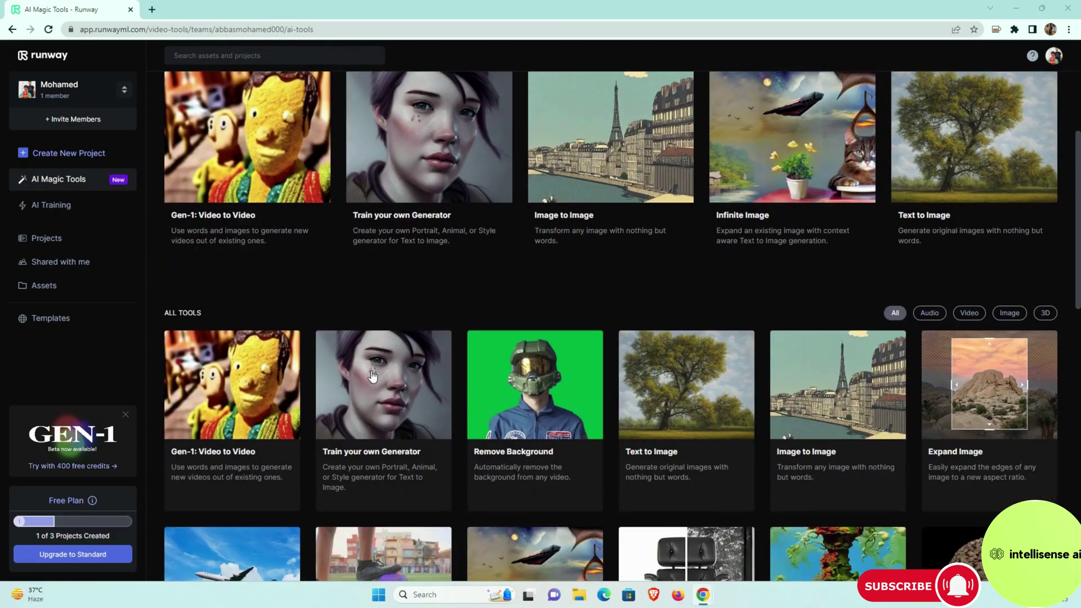
scroll(371, 376, "down", 2)
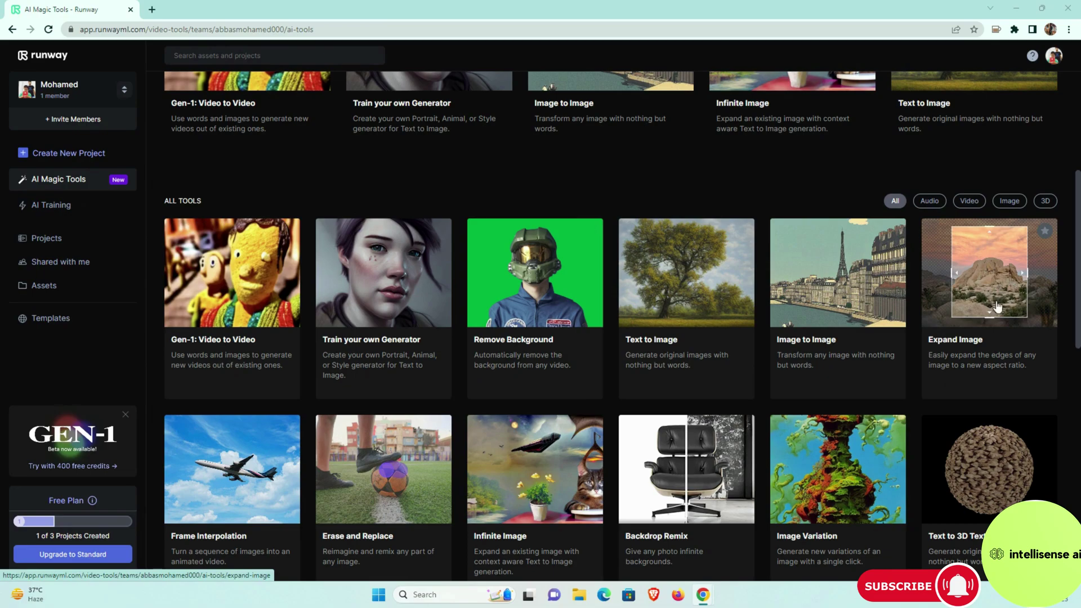
scroll(980, 360, "down", 3)
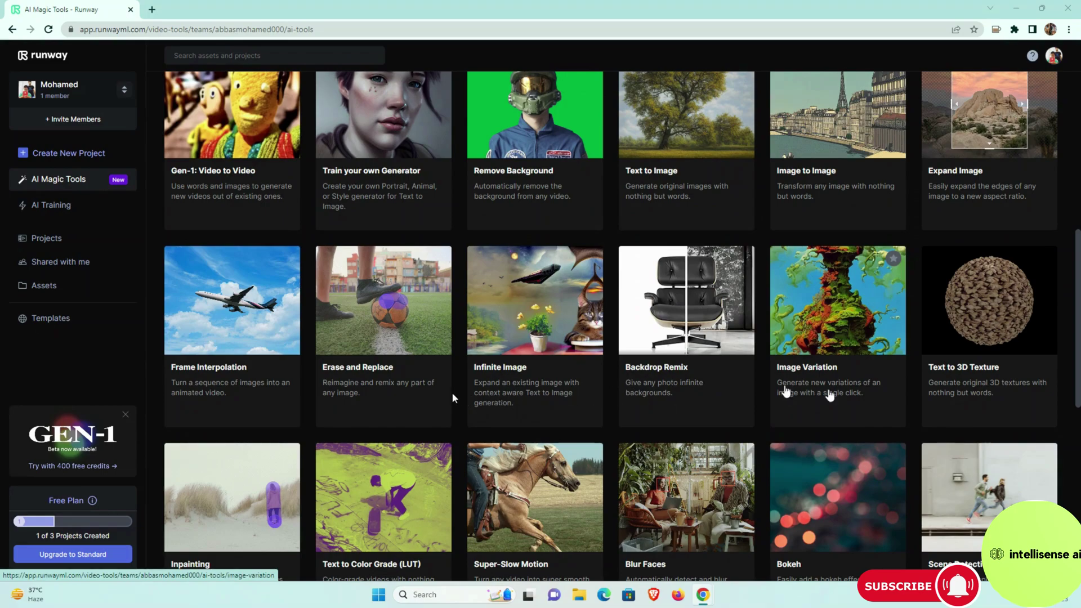
scroll(394, 428, "down", 3)
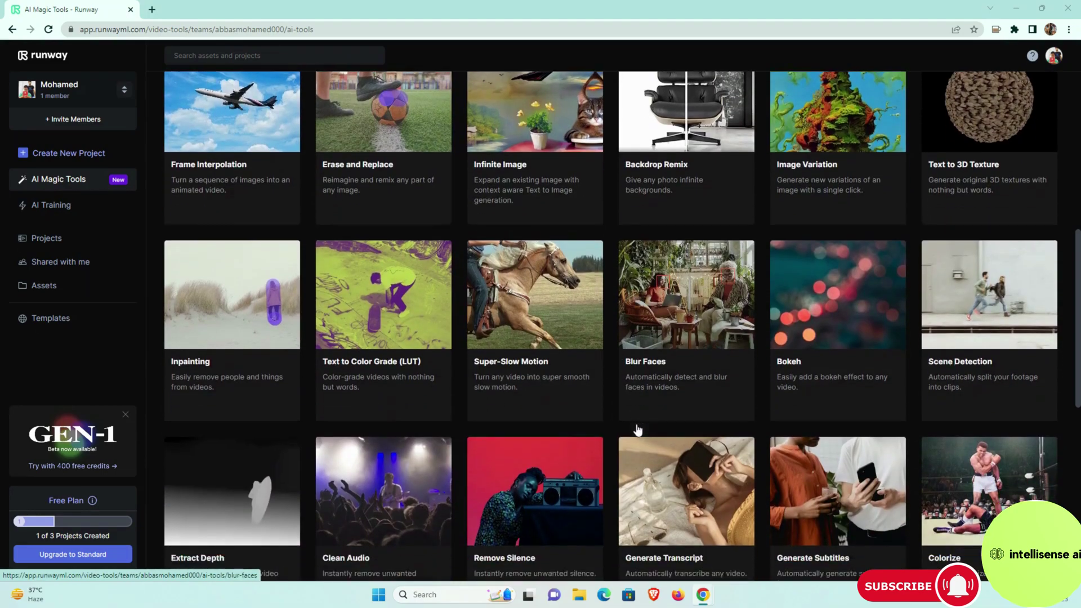
scroll(638, 430, "down", 3)
scroll(655, 435, "down", 2)
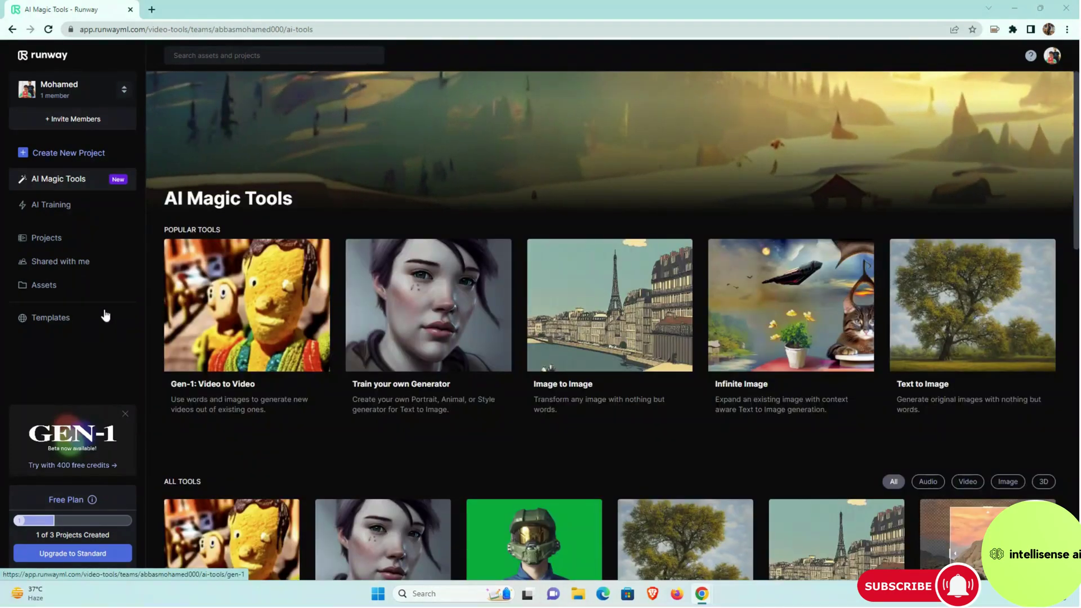
- Create a new Video Composition project with an empty Full HD 1920×1080 scene
left_click(88, 157)
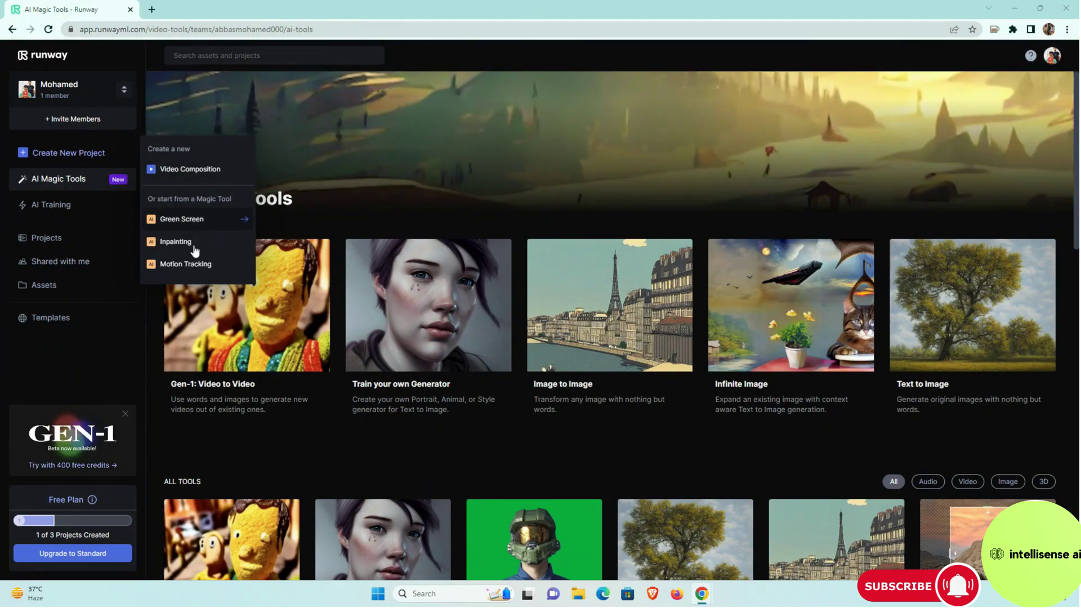
left_click(178, 171)
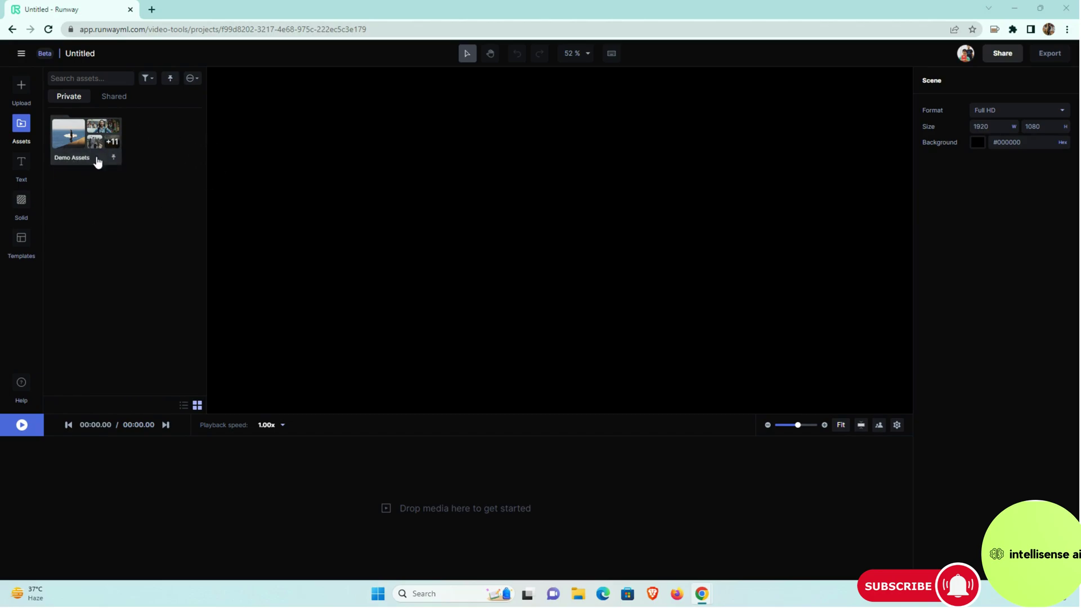
- Open the Demo Assets folder and put Street-Portrait.mp4 on the timeline as a 15-second clip
left_click(92, 145)
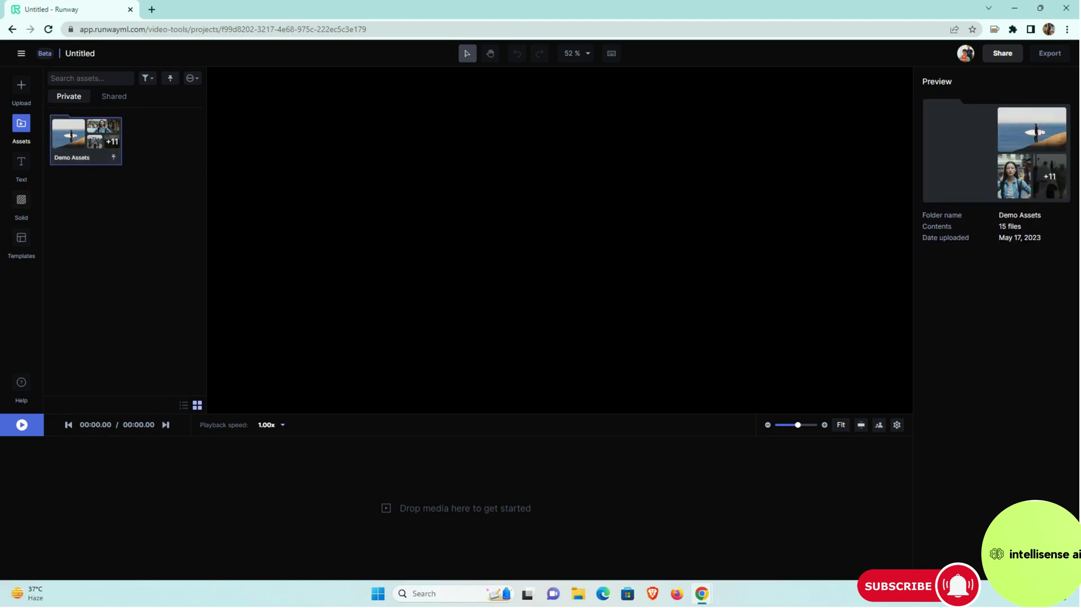
double_click(93, 145)
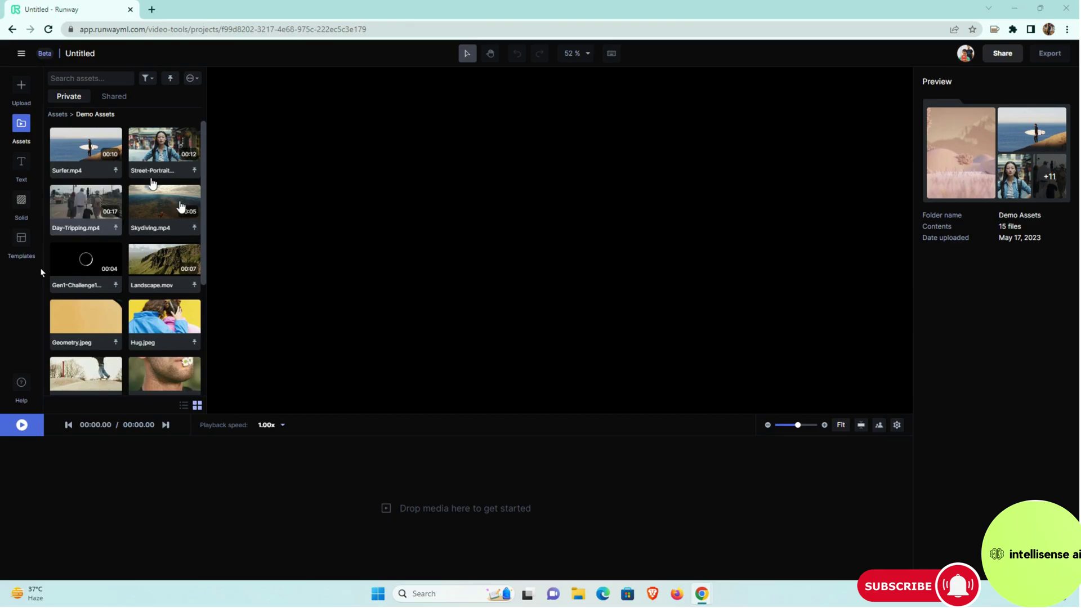
scroll(181, 207, "down", 3)
scroll(172, 262, "up", 3)
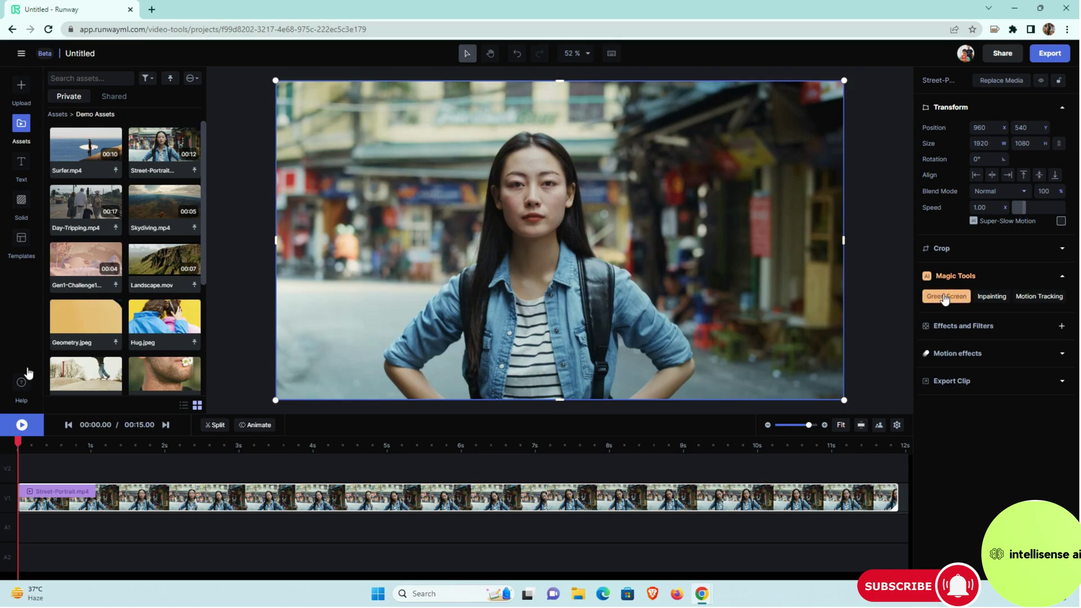
- Launch the Green Screen magic tool on the Street-Portrait clip
left_click(946, 297)
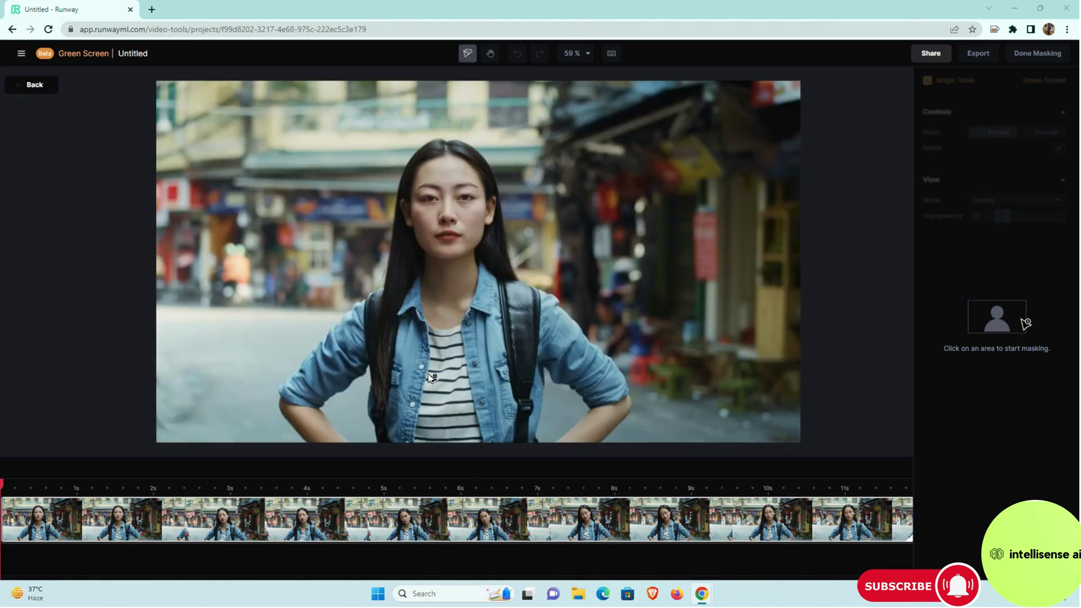
- Mask the woman as the subject and finish masking, isolating her on black
left_click(458, 333)
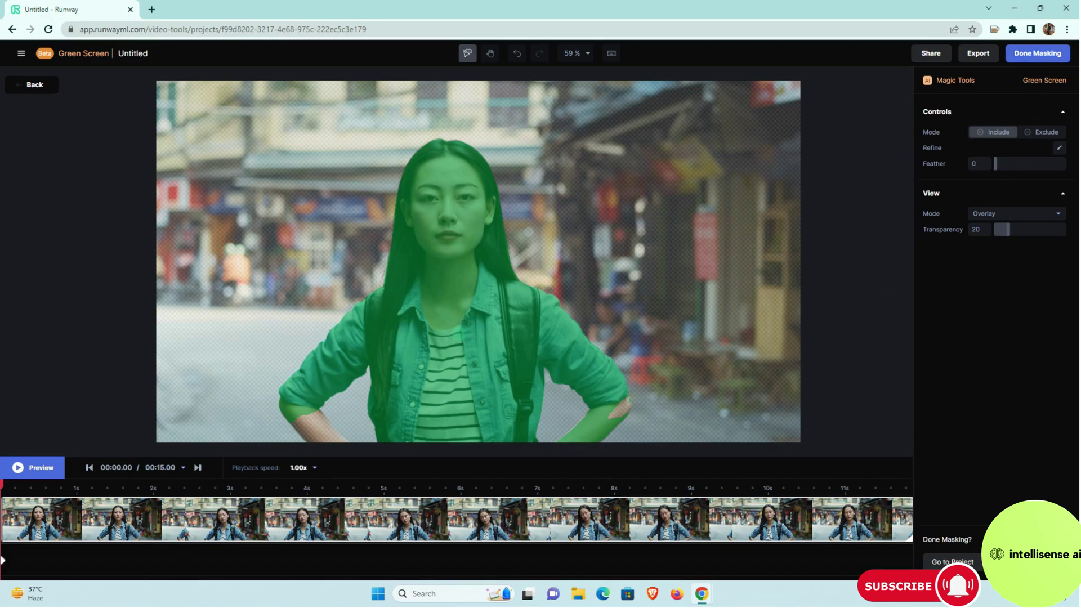
left_click(1038, 53)
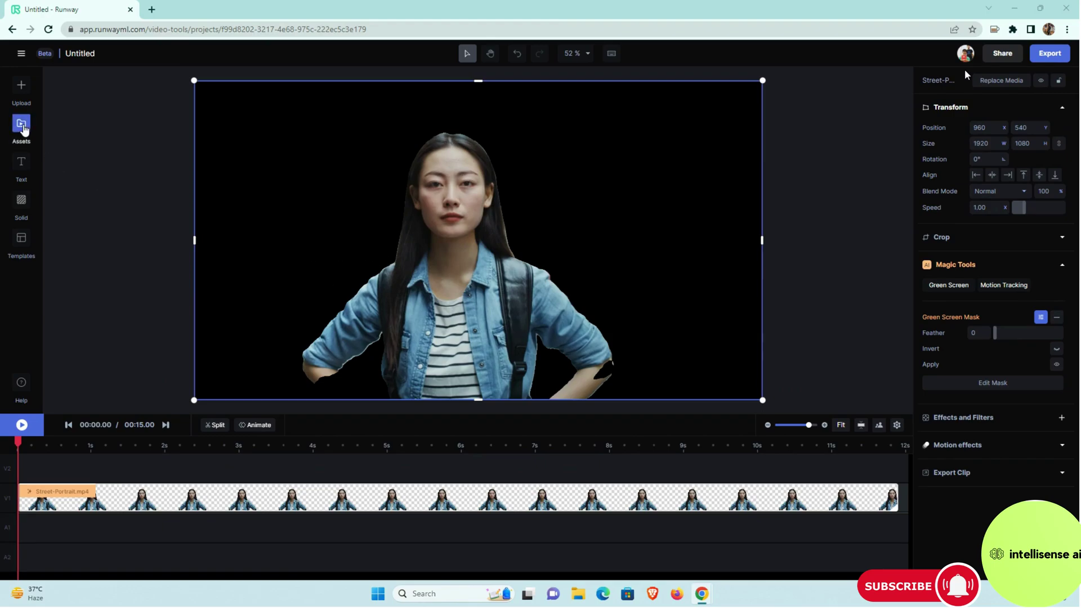
- Place Skydiving.mp4 from Demo Assets on a track beneath the masked portrait
left_click(22, 129)
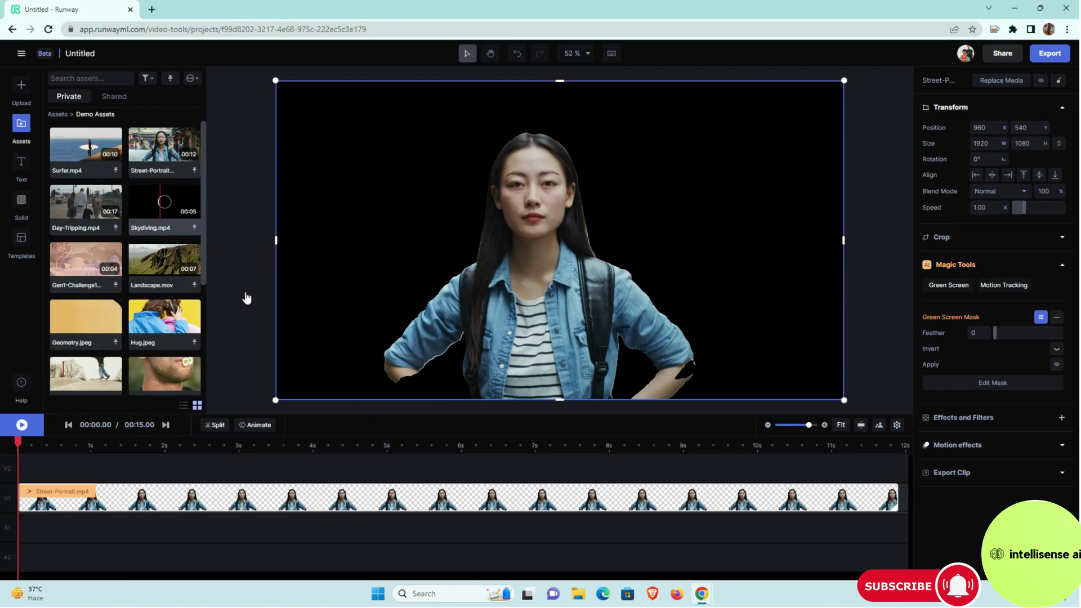
left_click_drag(246, 297, 27, 508)
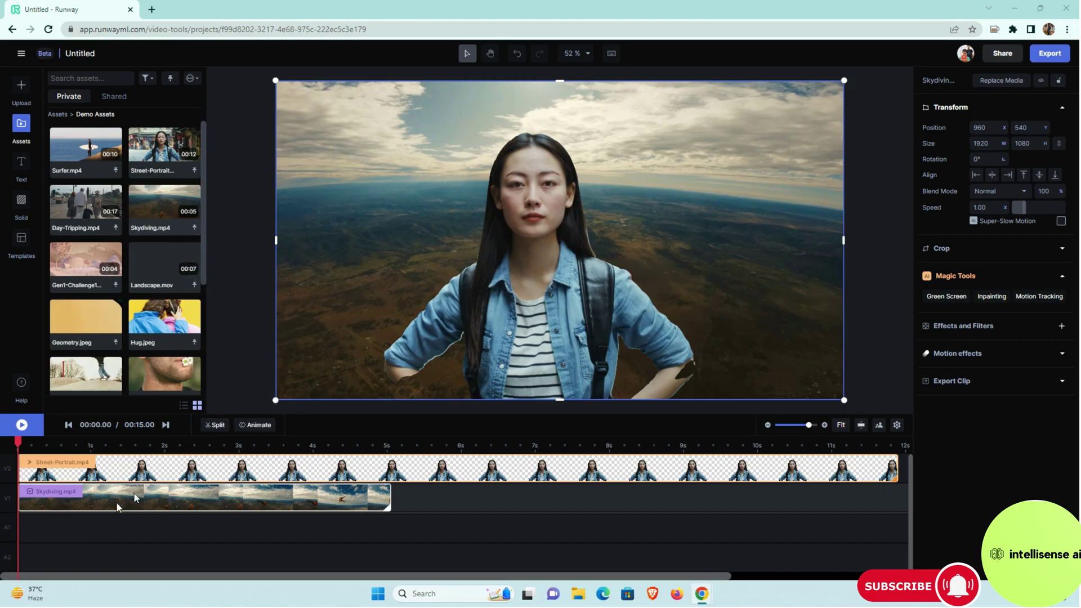
- Play the portrait-over-skydiving composite and pause it at 00:03.49
left_click(21, 428)
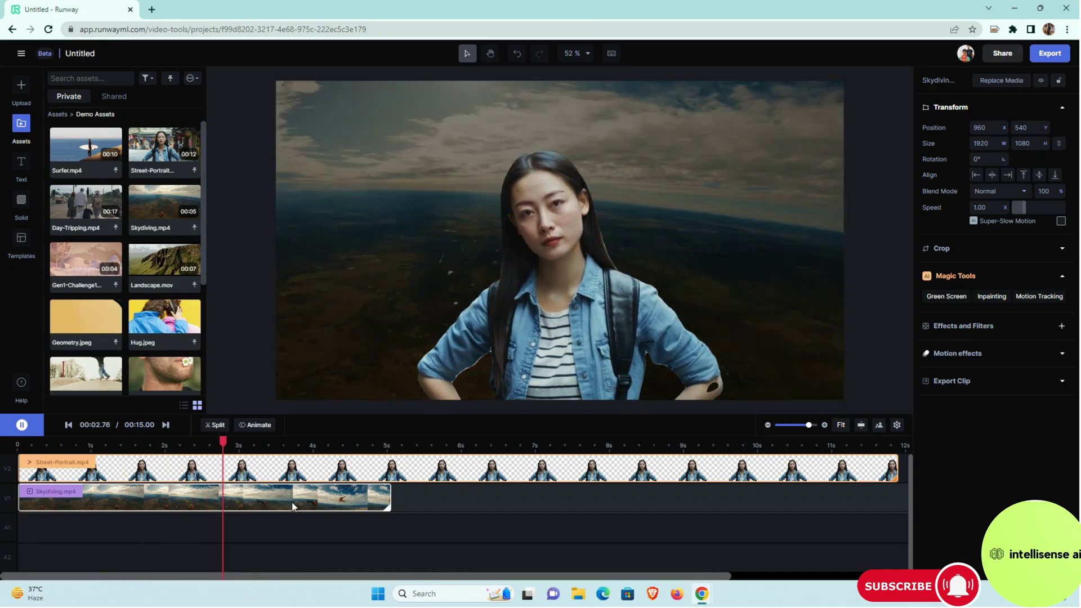
left_click(22, 427)
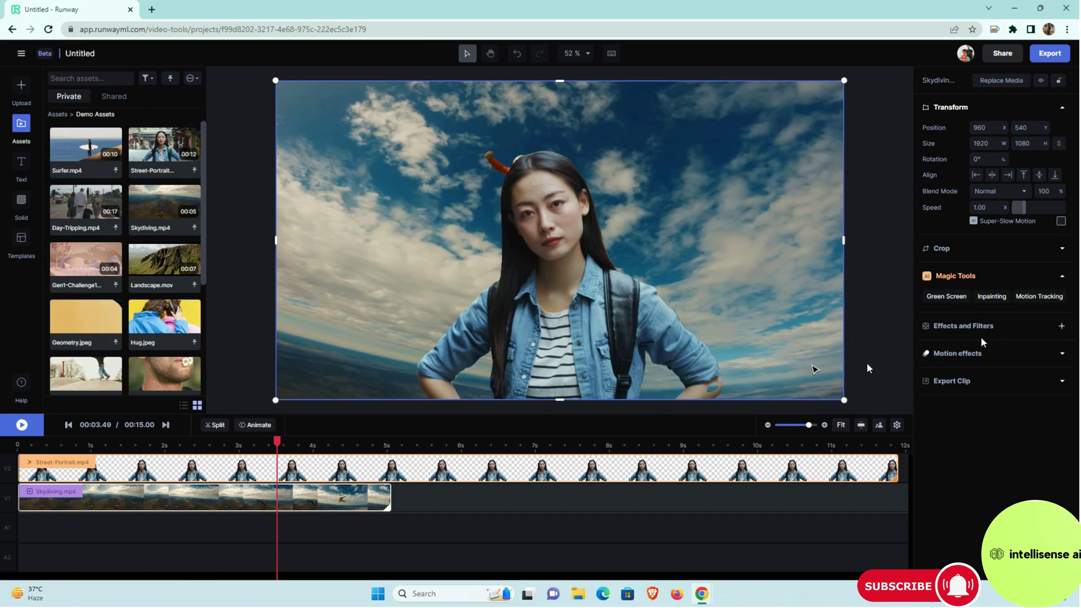
- Browse the Effects and Filters list and clear the portrait and skydiving clips from the timeline
left_click(991, 297)
left_click(982, 330)
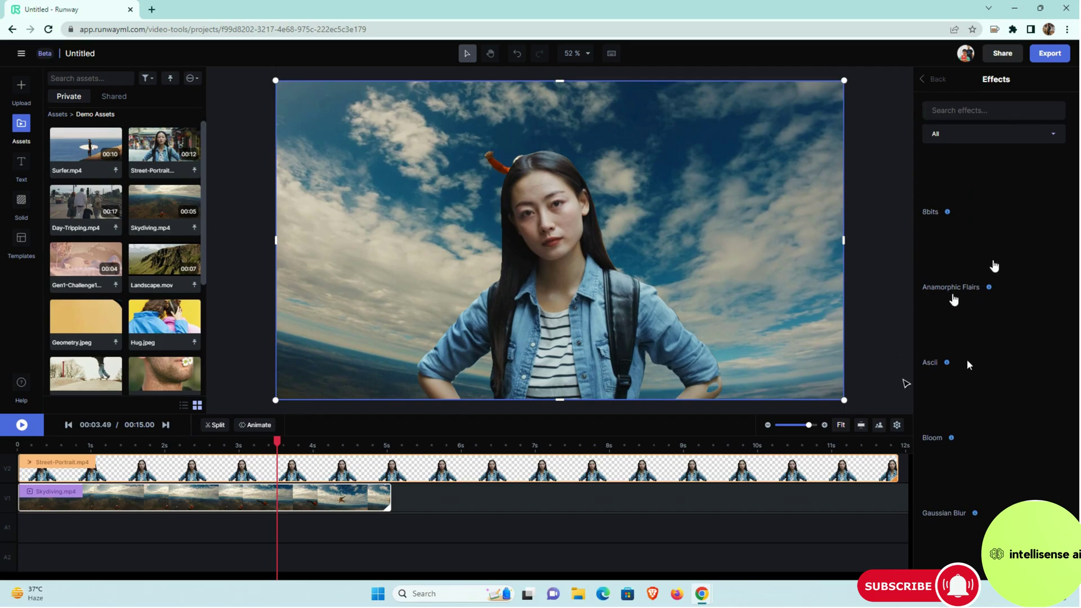
mouse_move(932, 374)
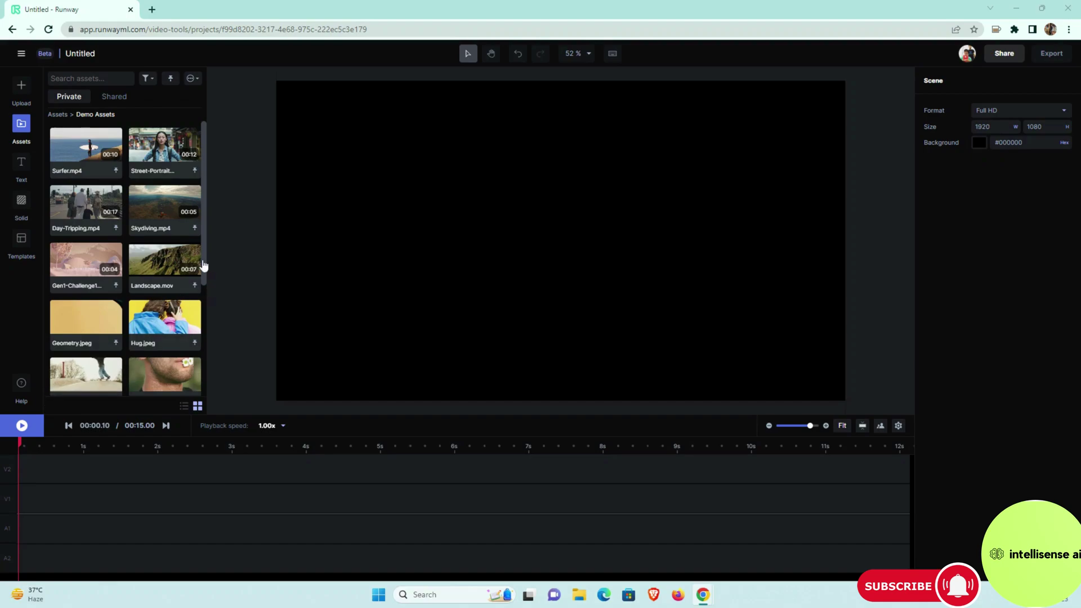
- Put Skydiving.mp4 on track V1 and open Motion Tracking on it
left_click_drag(157, 219, 12, 501)
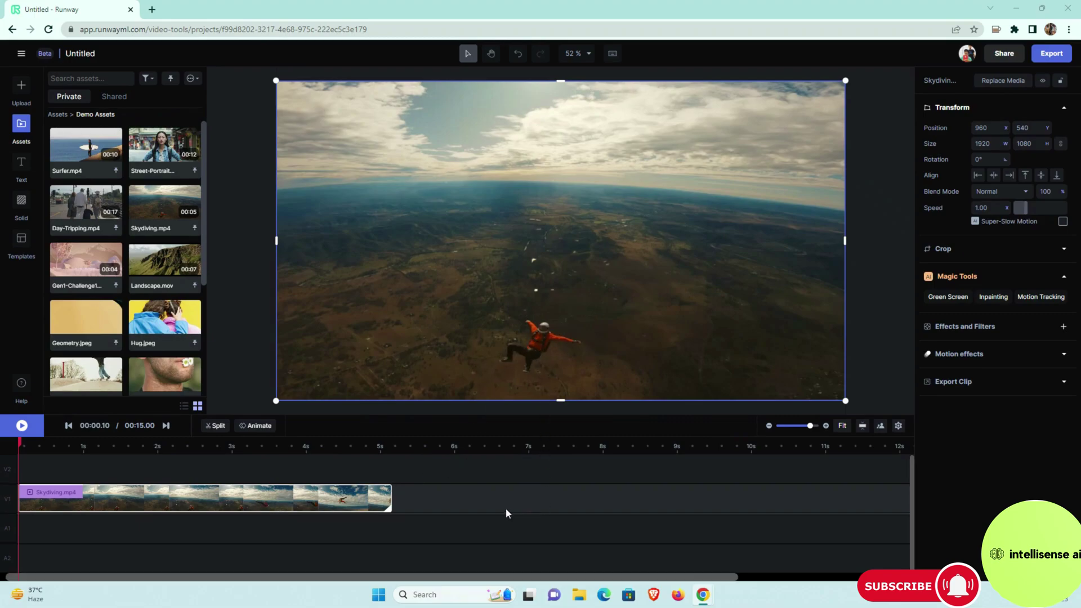
left_click(1046, 309)
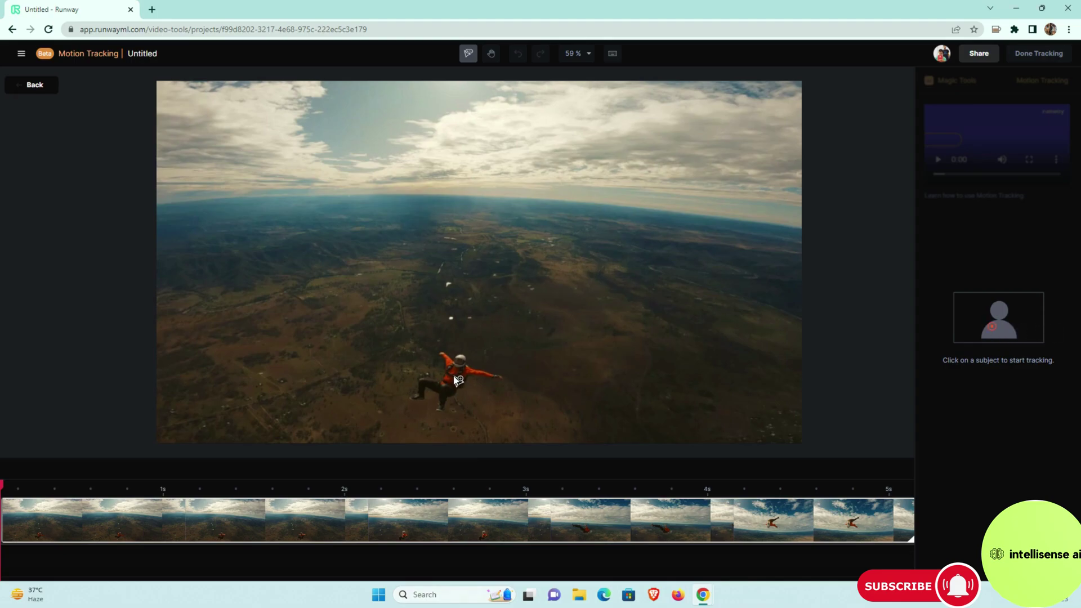
- Set the skydiver as the tracking subject and return to the main editor
left_click(454, 376)
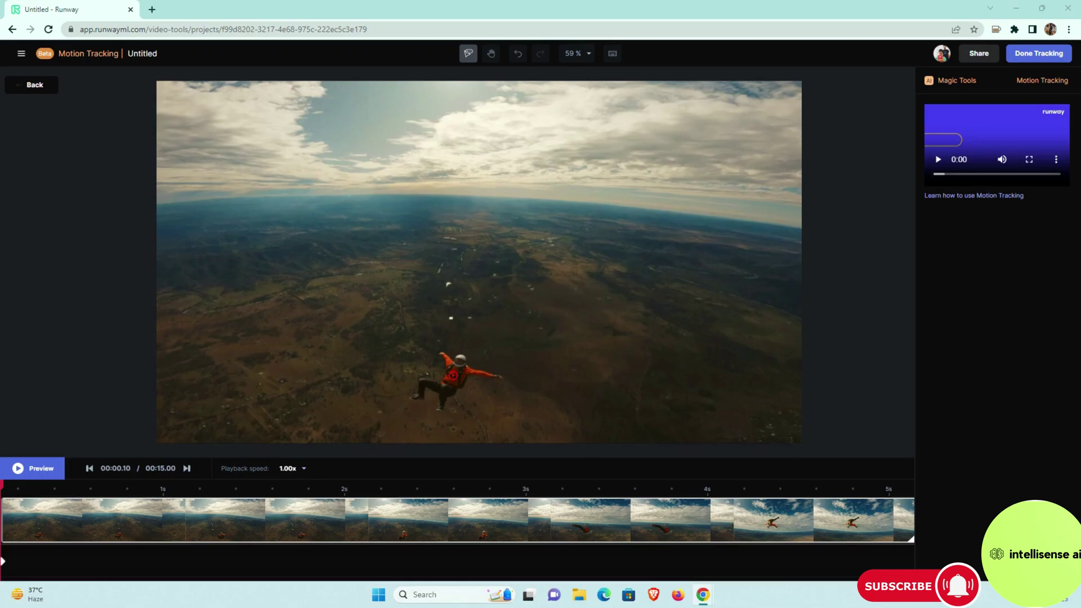
left_click(35, 85)
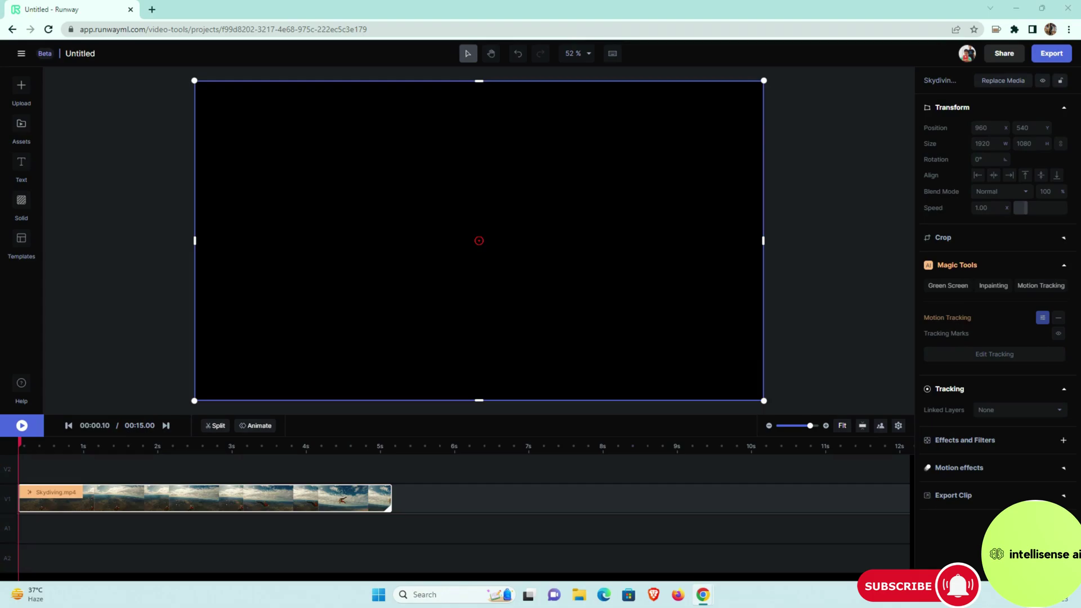
- Play the motion-tracked Skydiving.mp4 clip through to its end at 00:05.14
left_click(22, 426)
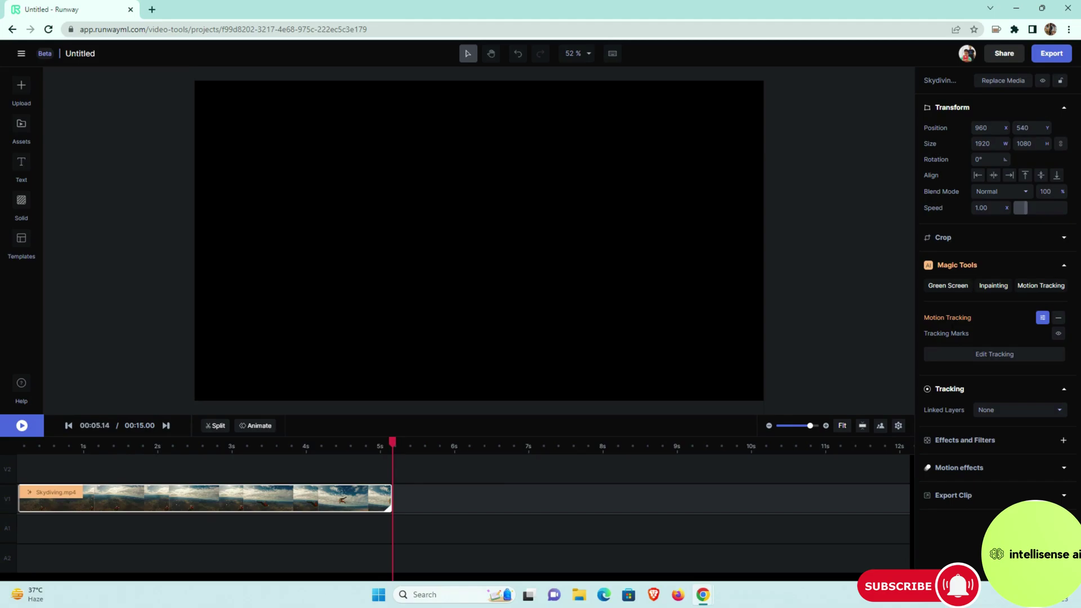
- Leave the editor and go back to the Projects list via the hamburger menu
left_click(21, 52)
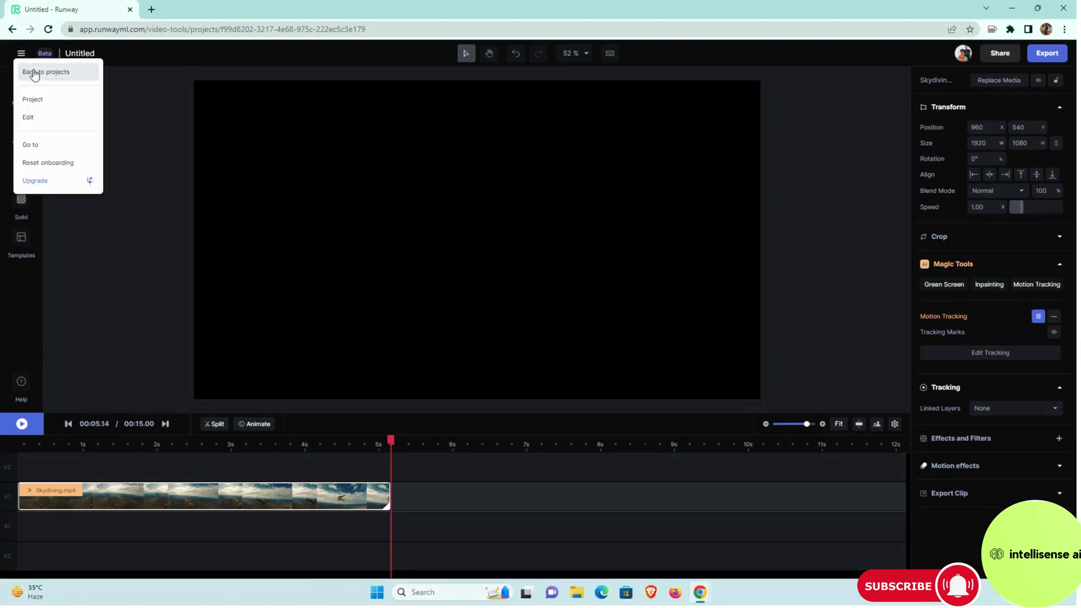
left_click(34, 73)
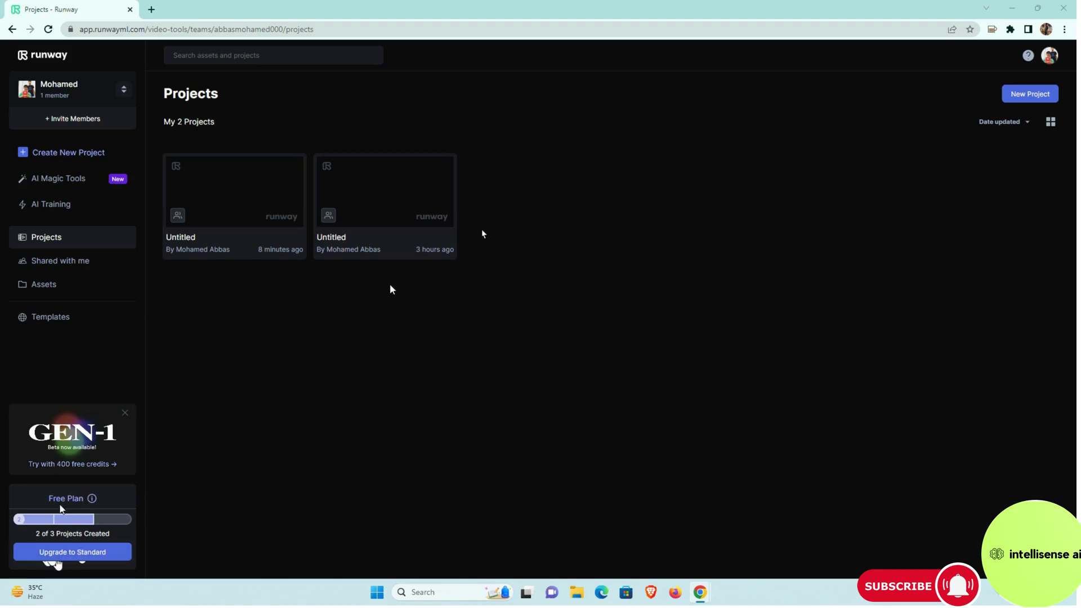
- Bring up the plan comparison: Free, Standard at $12 and Pro at $28 per editor/month
left_click(70, 553)
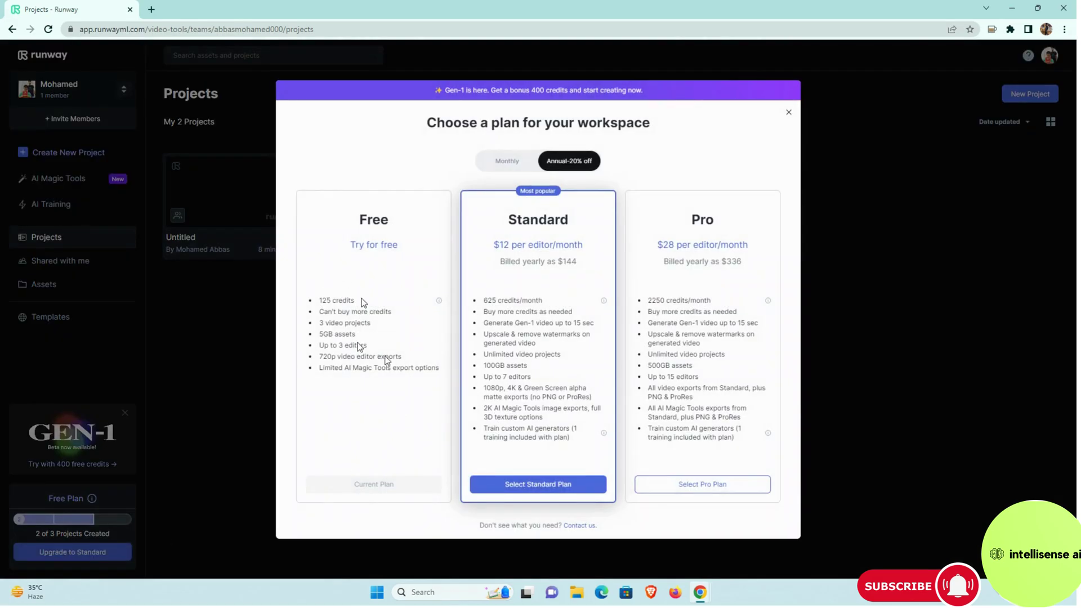